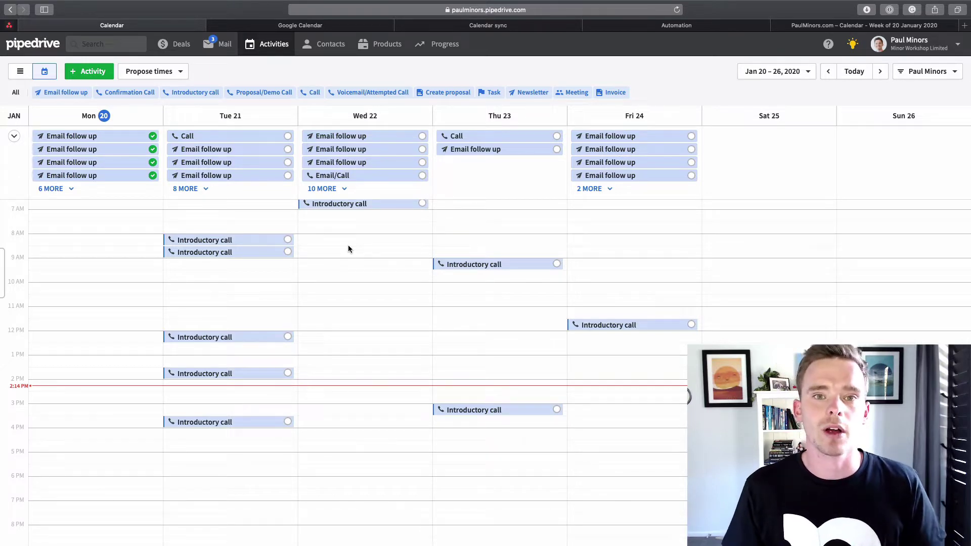
Step: In the calendar sync setup, try one-way sync, then return to Two-way Sync
{"action": "left_click", "coordinate": [364, 25]}
{"action": "left_click", "coordinate": [471, 25]}
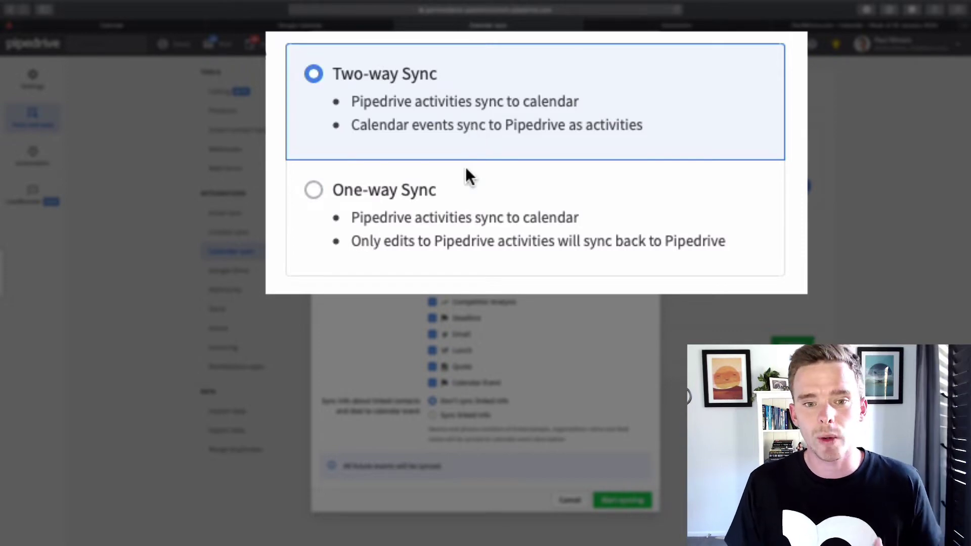
{"action": "left_click", "coordinate": [466, 192]}
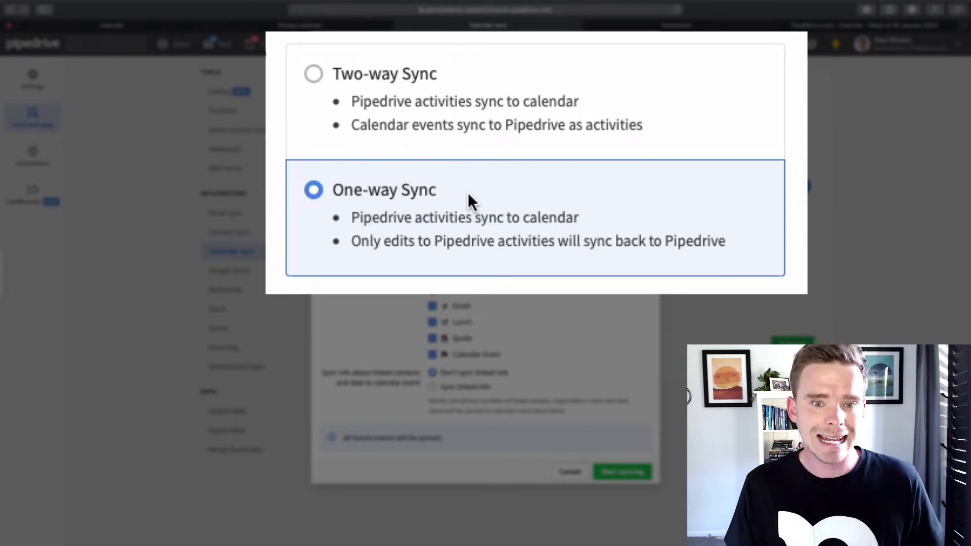
{"action": "left_click", "coordinate": [448, 130]}
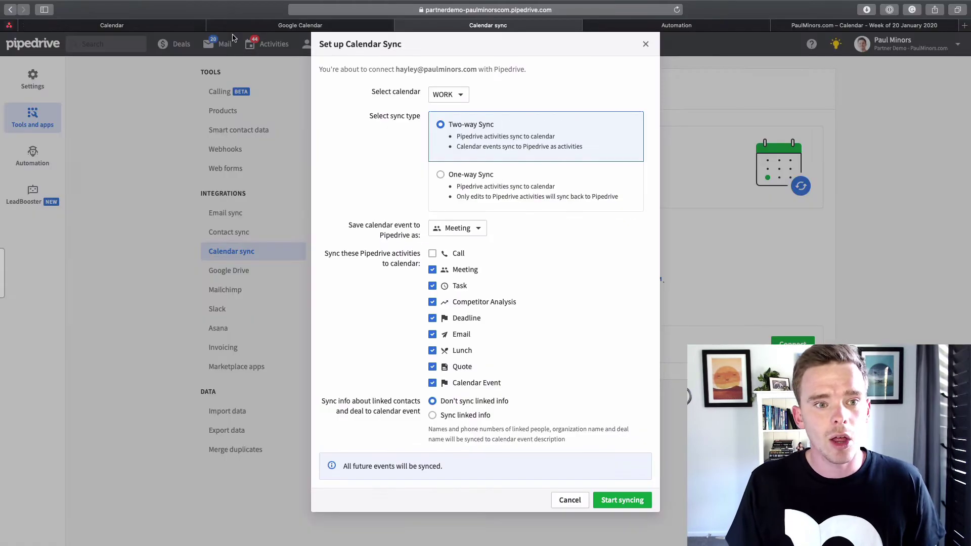
Step: Preview one-time meeting time proposals, discard them, and show Activities as a list
{"action": "left_click", "coordinate": [178, 26]}
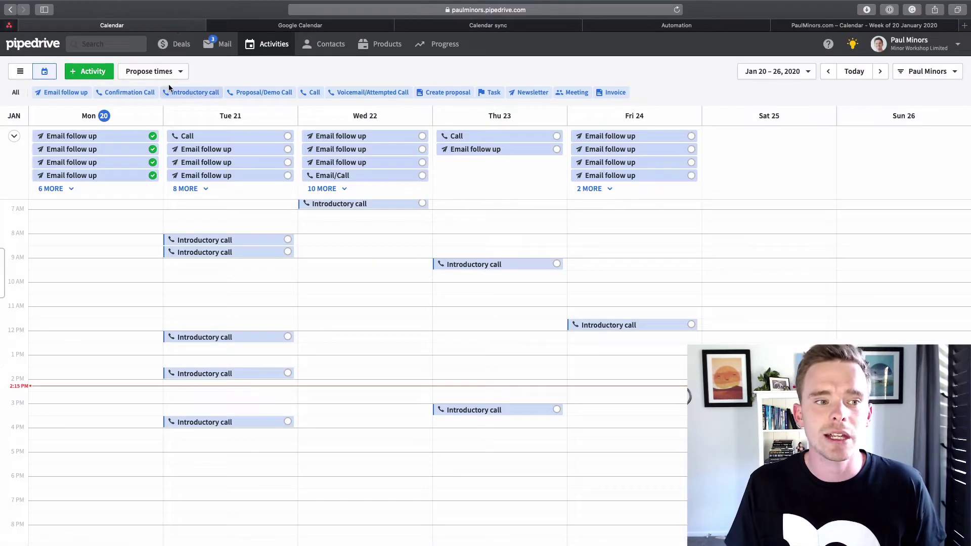
{"action": "left_click", "coordinate": [152, 72]}
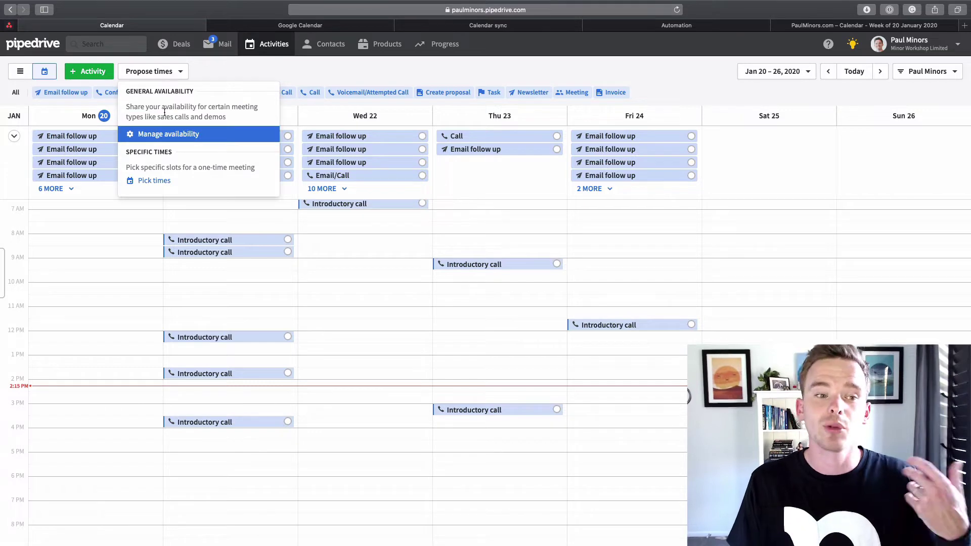
{"action": "left_click", "coordinate": [285, 180]}
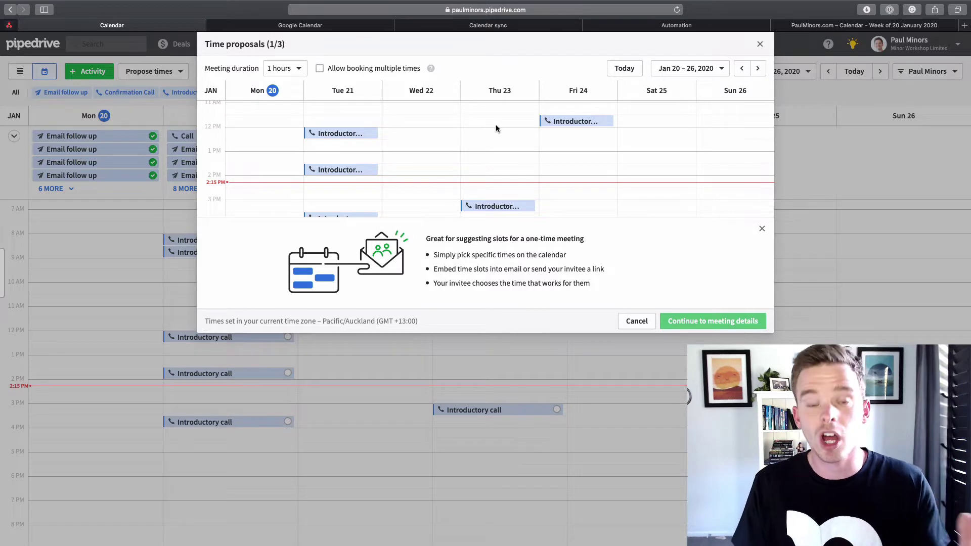
{"action": "left_click", "coordinate": [762, 228]}
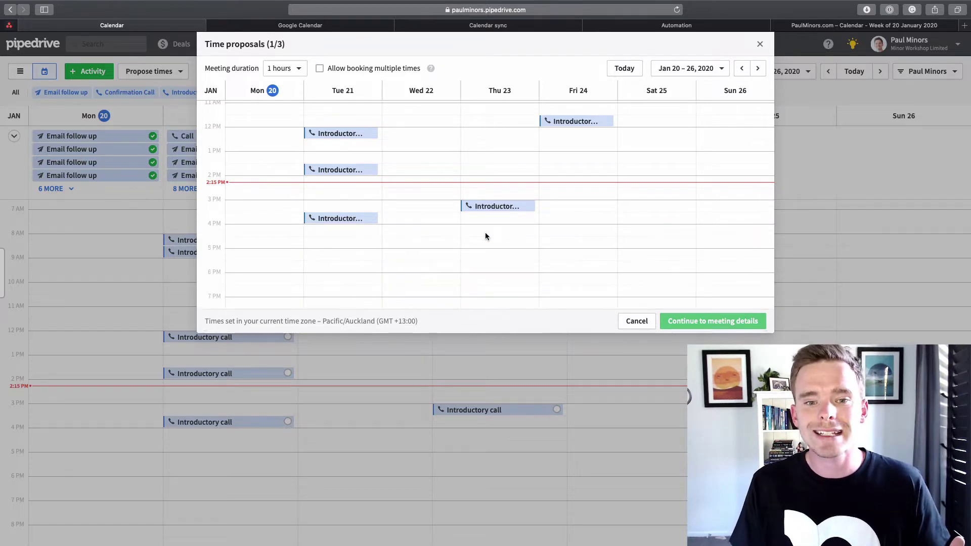
{"action": "scroll", "coordinate": [501, 185], "scroll_direction": "up", "scroll_amount": 1}
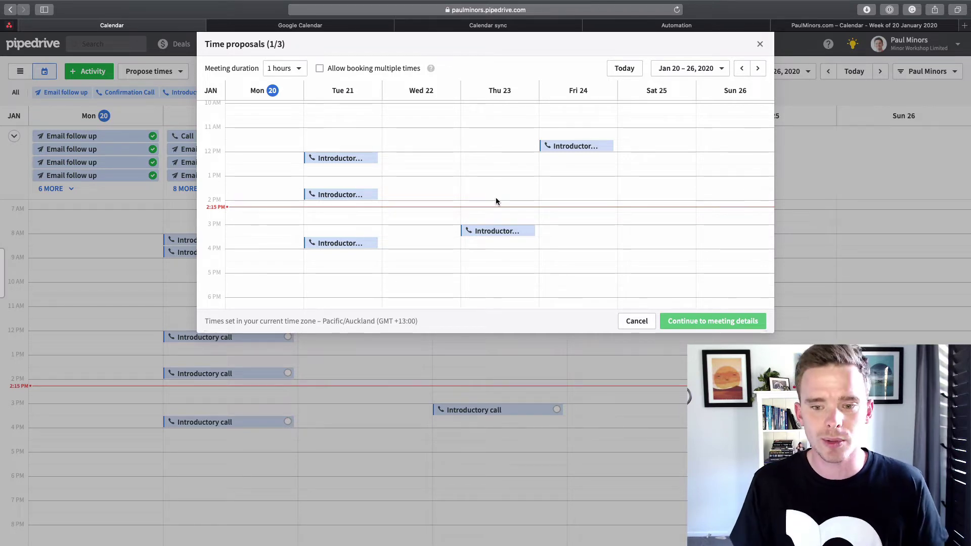
{"action": "left_click", "coordinate": [636, 322]}
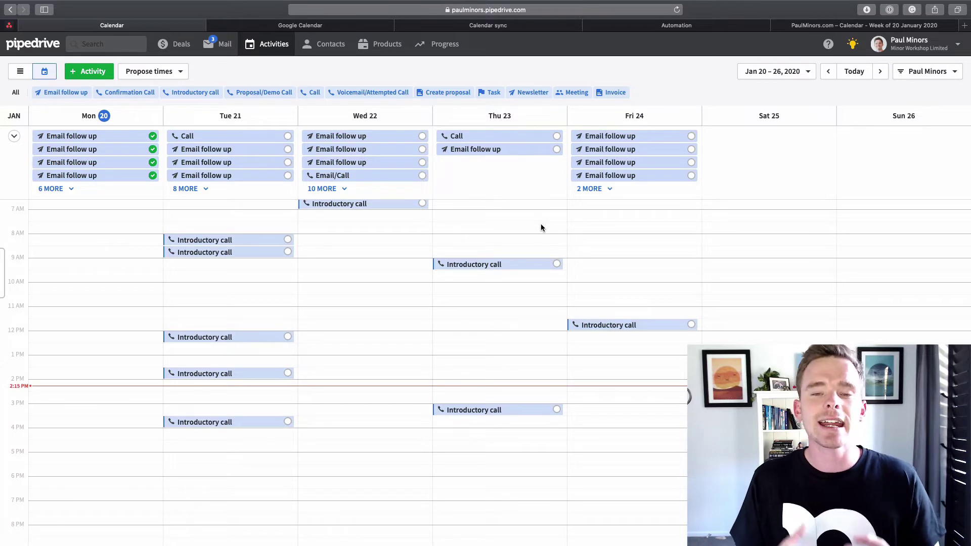
{"action": "left_click", "coordinate": [20, 72]}
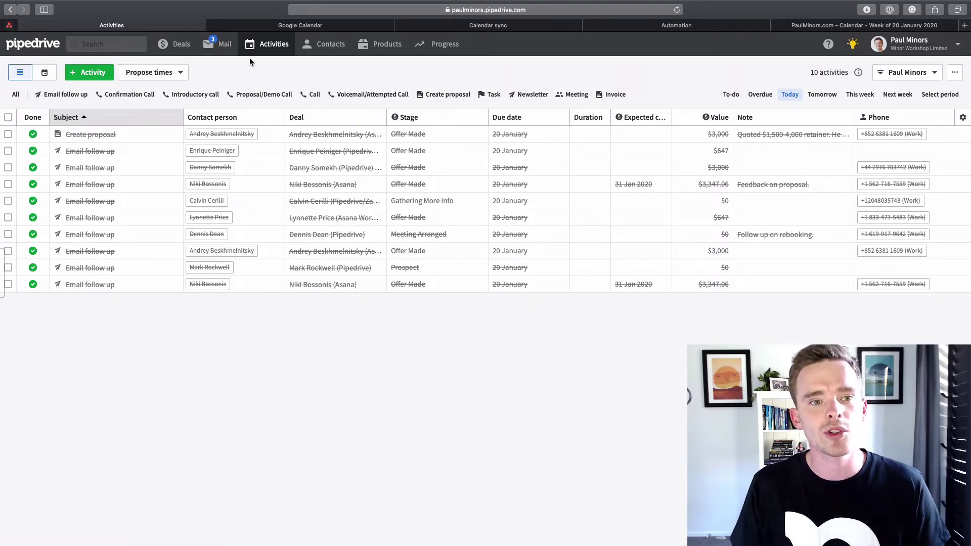
{"action": "left_click", "coordinate": [486, 24]}
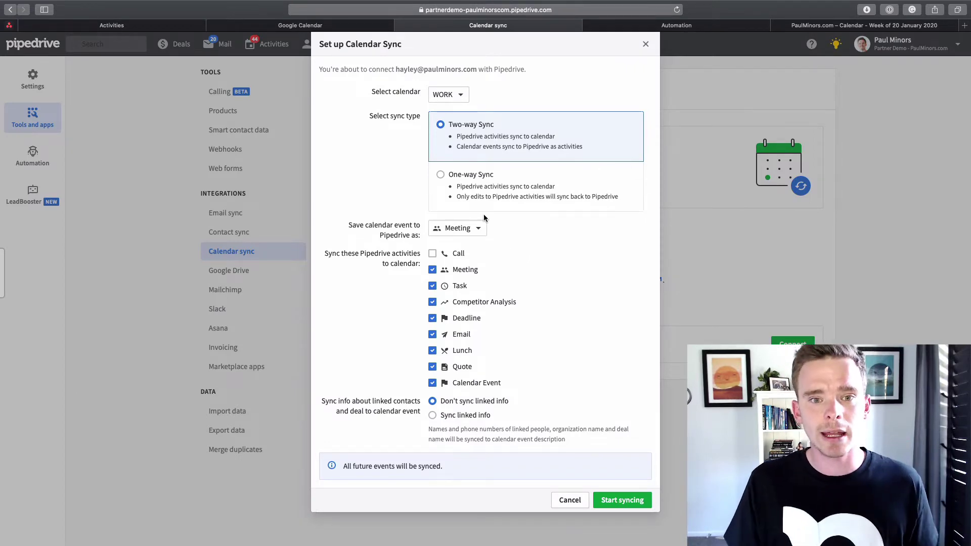
Step: Check which calendars can be synced, then start creating a new Google calendar
{"action": "left_click", "coordinate": [456, 96]}
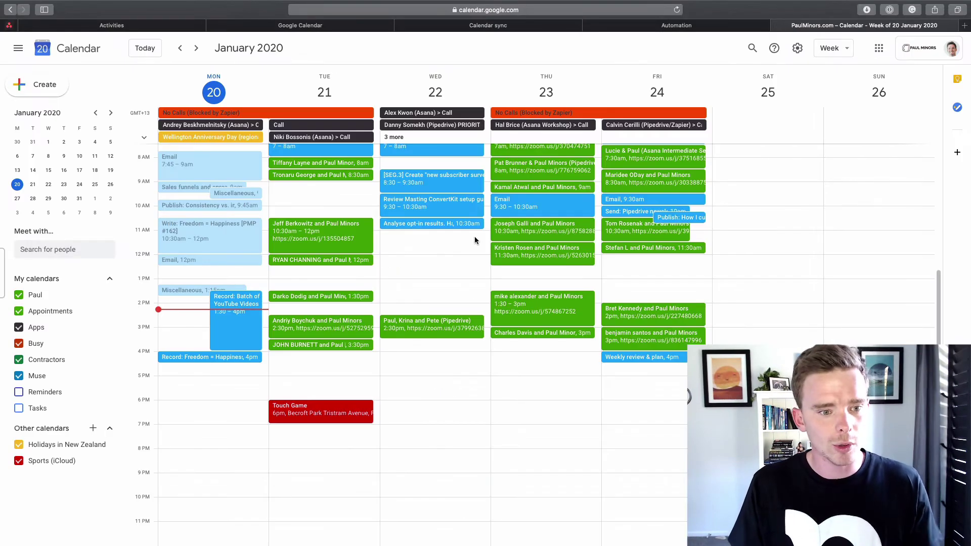
{"action": "left_click", "coordinate": [93, 429]}
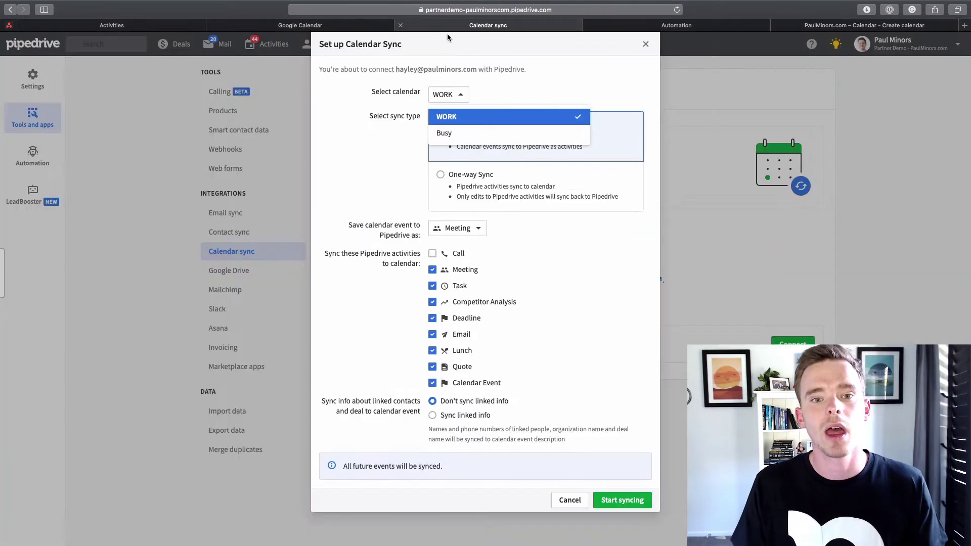
{"action": "left_click", "coordinate": [449, 27]}
Step: Reopen the calendar list and keep WORK as the synced calendar
{"action": "left_click", "coordinate": [464, 98]}
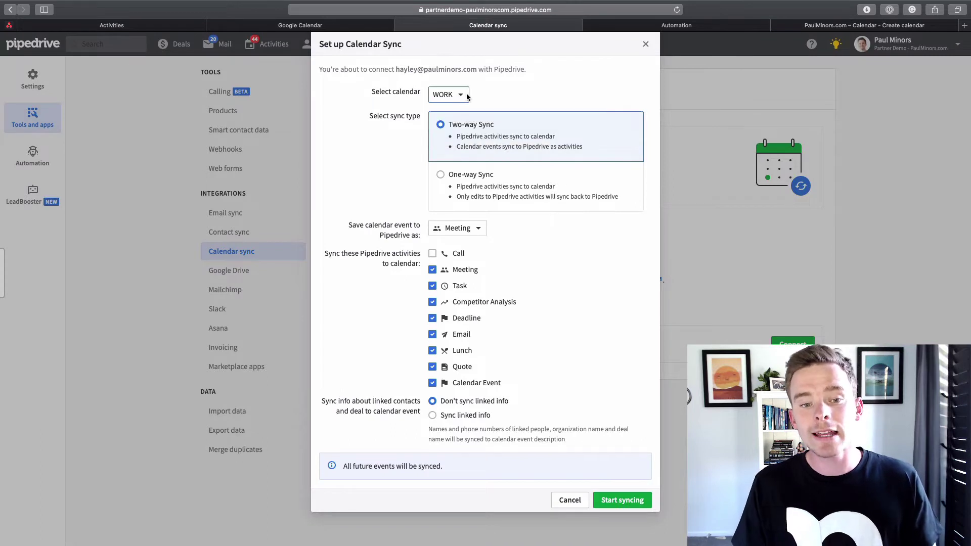
{"action": "left_click", "coordinate": [463, 97]}
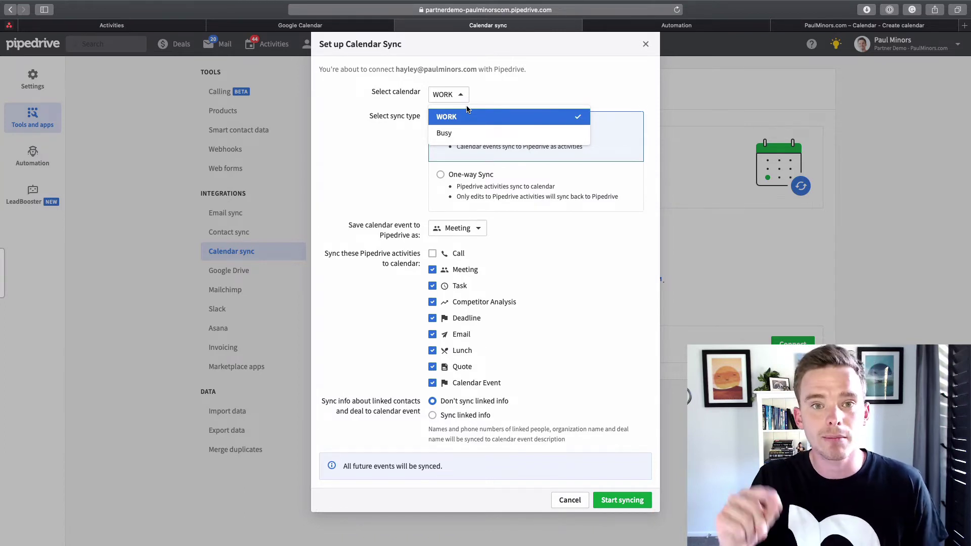
{"action": "left_click", "coordinate": [496, 98]}
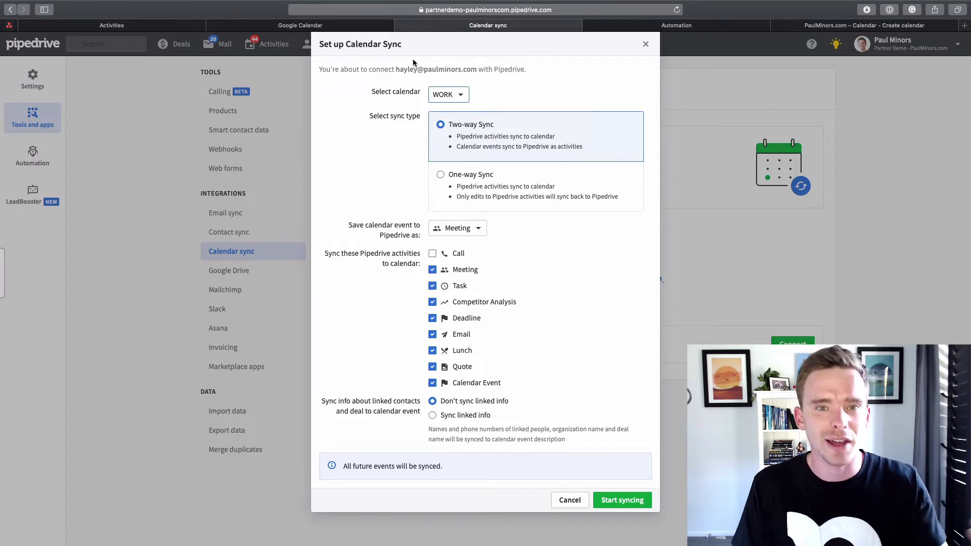
{"action": "left_click", "coordinate": [629, 25]}
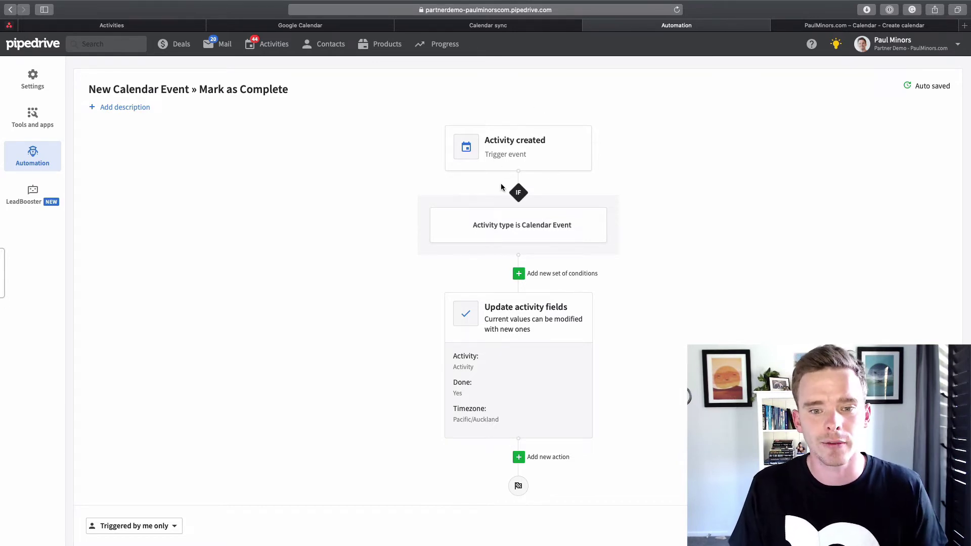
Step: Review the activity types available for the workflow's activity-type condition
{"action": "mouse_move", "coordinate": [502, 221]}
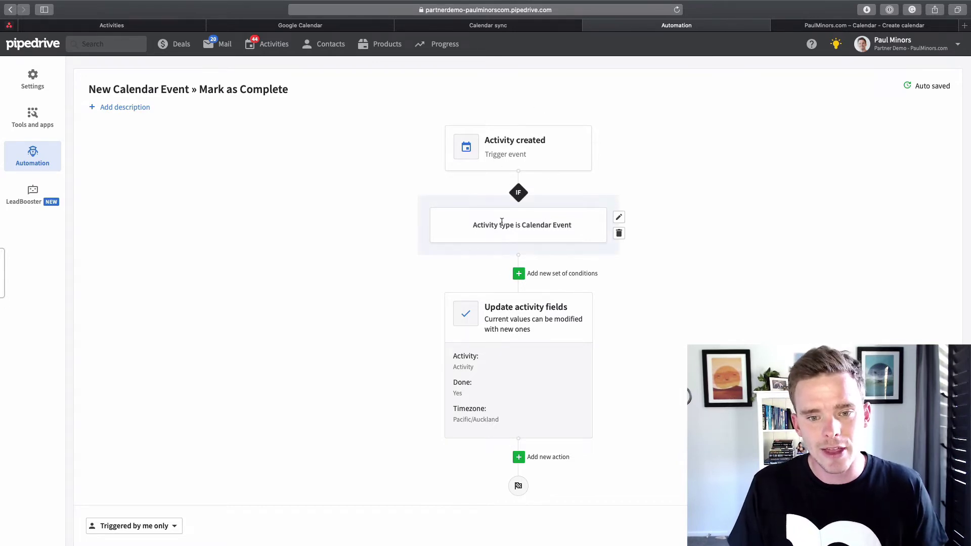
{"action": "left_click", "coordinate": [619, 217]}
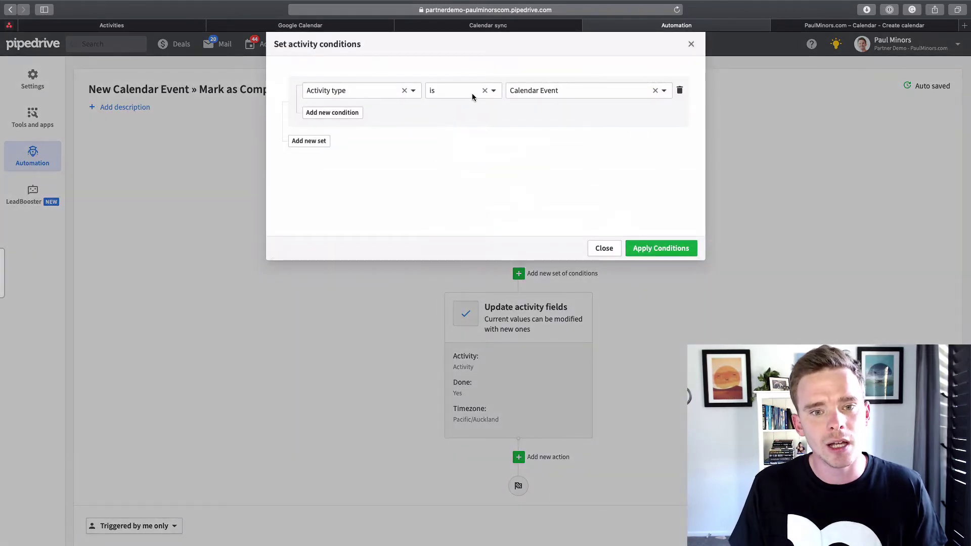
{"action": "left_click", "coordinate": [529, 92]}
{"action": "scroll", "coordinate": [560, 158], "scroll_direction": "down", "scroll_amount": 3}
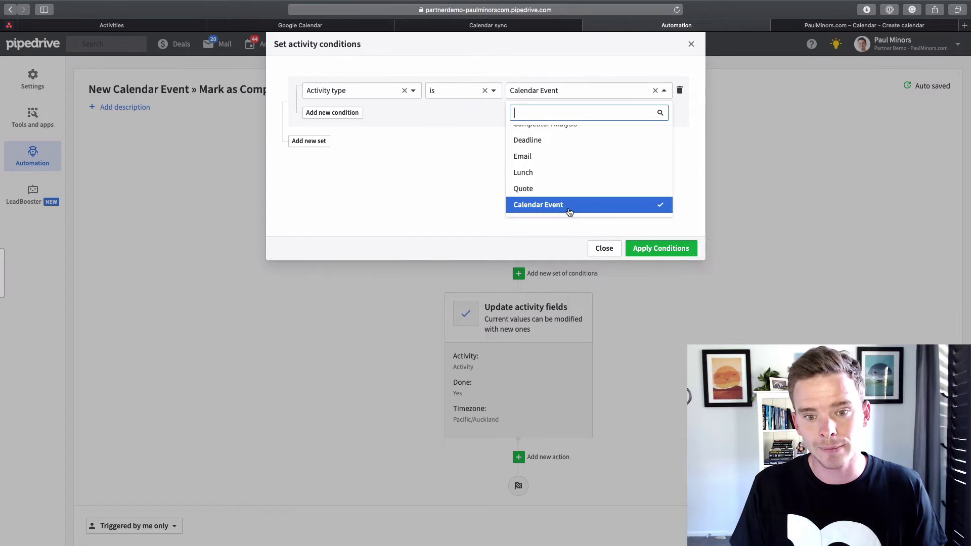
Step: Set calendar sync to save incoming events as Calendar Event activities
{"action": "left_click", "coordinate": [470, 23]}
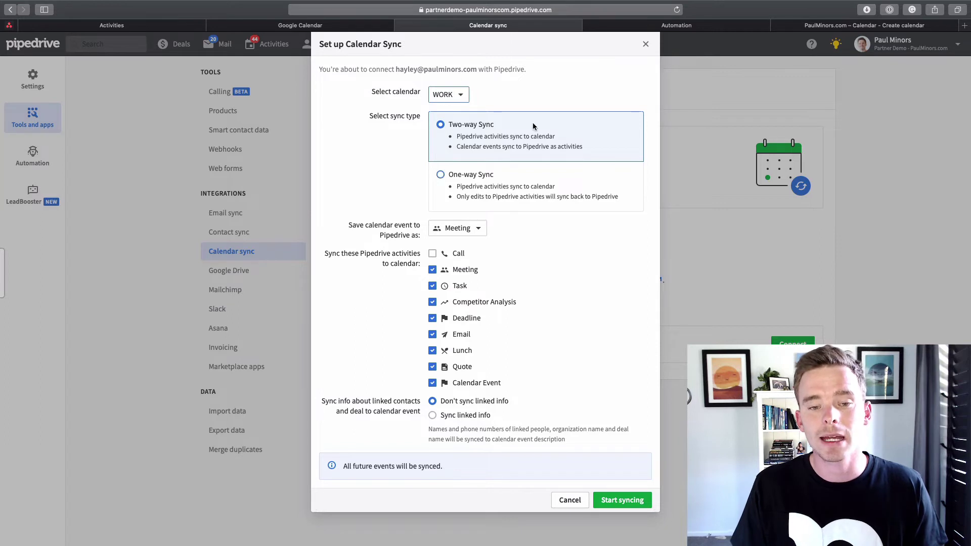
{"action": "left_click", "coordinate": [479, 230]}
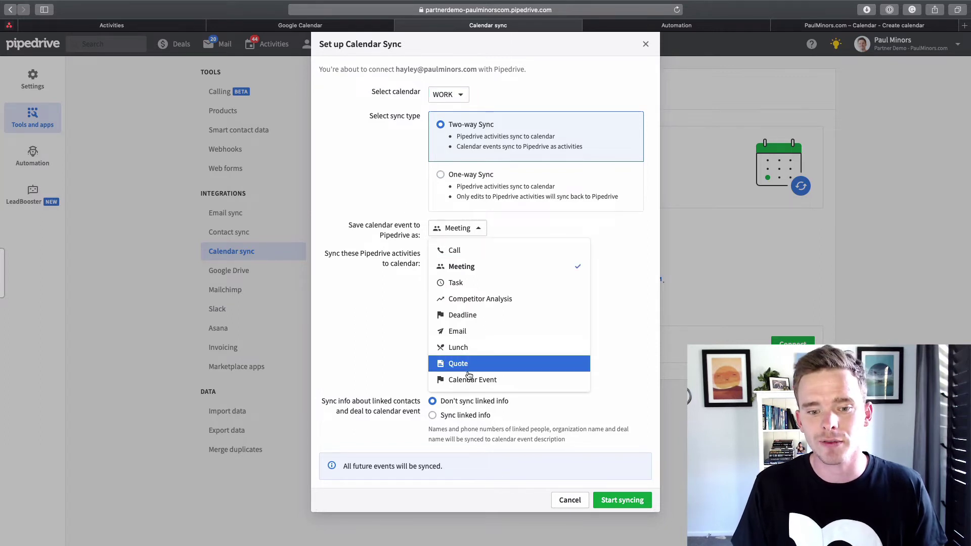
{"action": "left_click", "coordinate": [486, 378]}
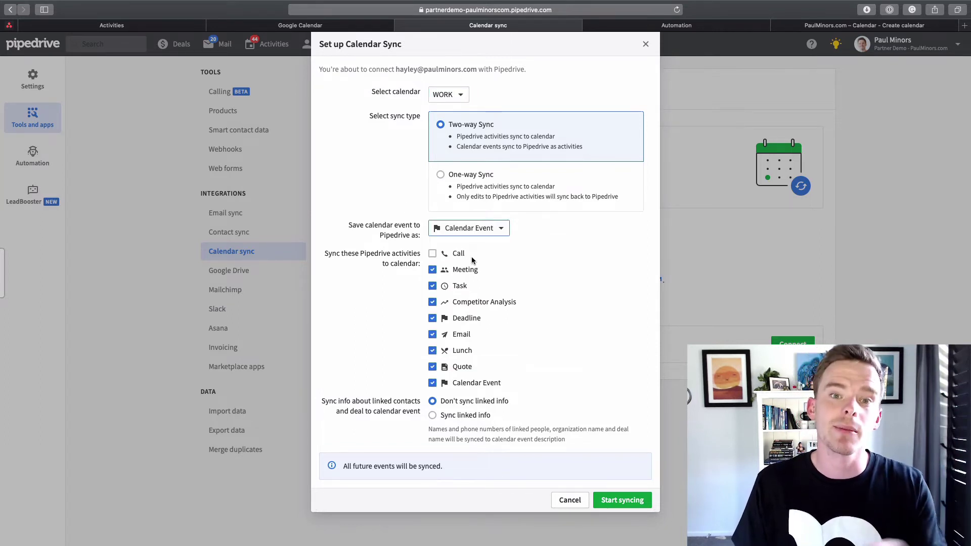
{"action": "left_click_drag", "start_coordinate": [348, 225], "coordinate": [449, 234]}
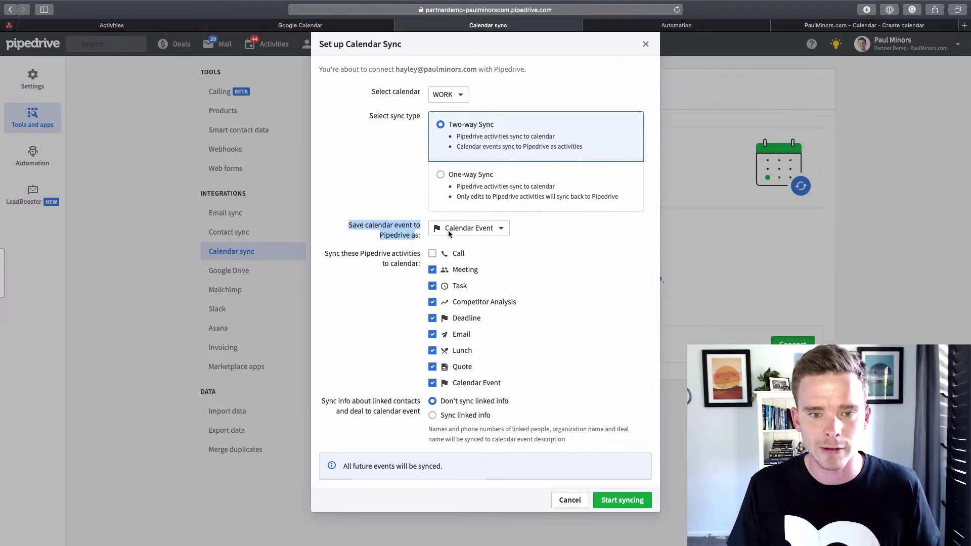
{"action": "left_click", "coordinate": [657, 26]}
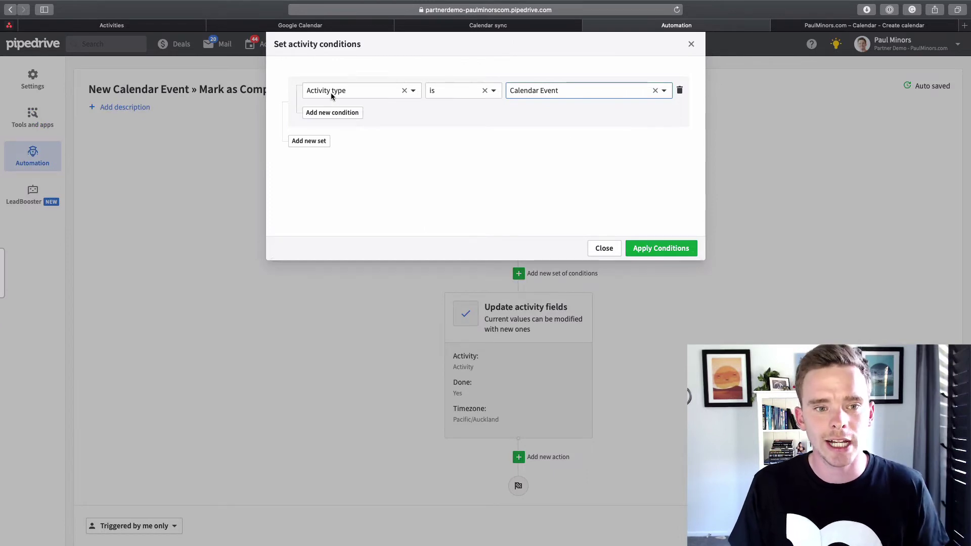
Step: Leave the condition unchanged and review the Update activity fields action's Activity and Done settings
{"action": "left_click", "coordinate": [609, 247]}
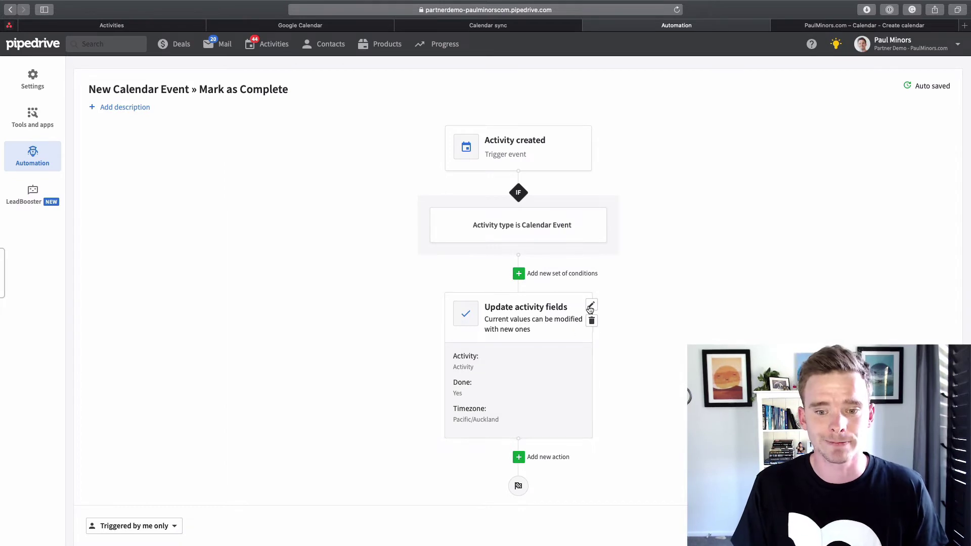
{"action": "left_click", "coordinate": [591, 307]}
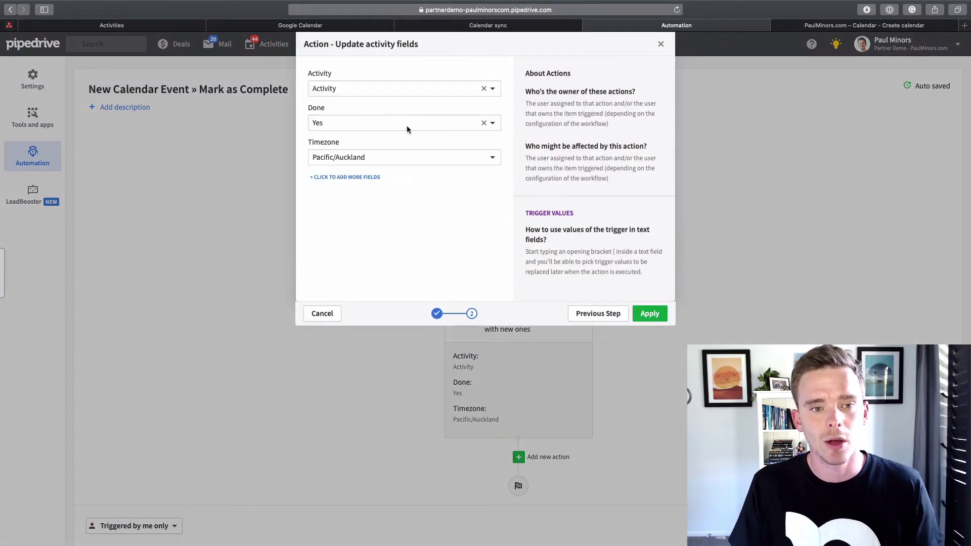
{"action": "left_click", "coordinate": [384, 90]}
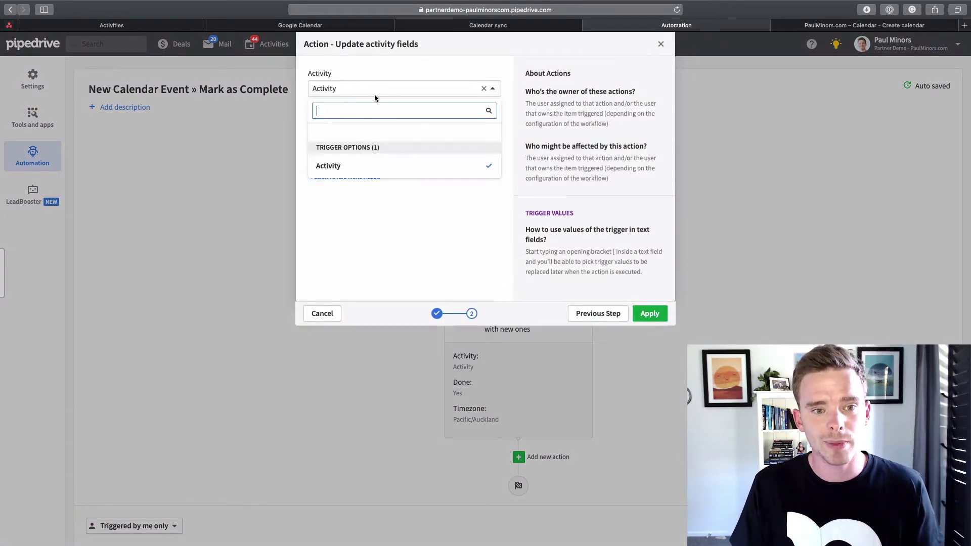
{"action": "left_click", "coordinate": [378, 246]}
{"action": "left_click", "coordinate": [344, 126]}
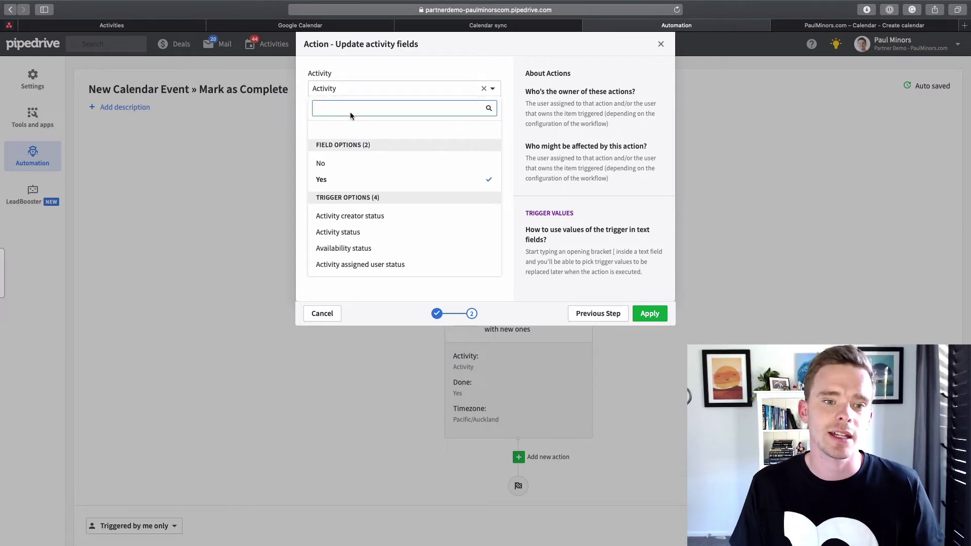
{"action": "left_click", "coordinate": [370, 288]}
{"action": "left_click", "coordinate": [336, 178]}
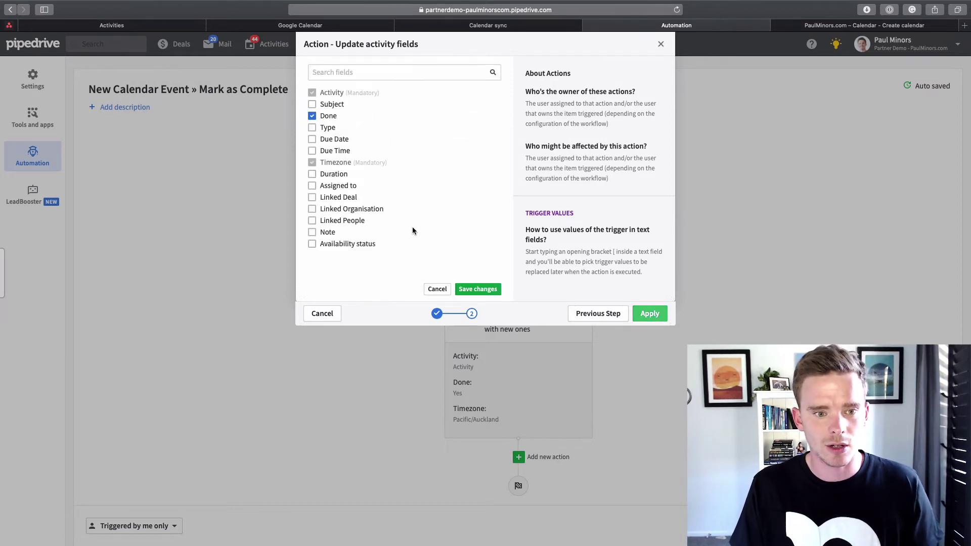
{"action": "left_click", "coordinate": [478, 289]}
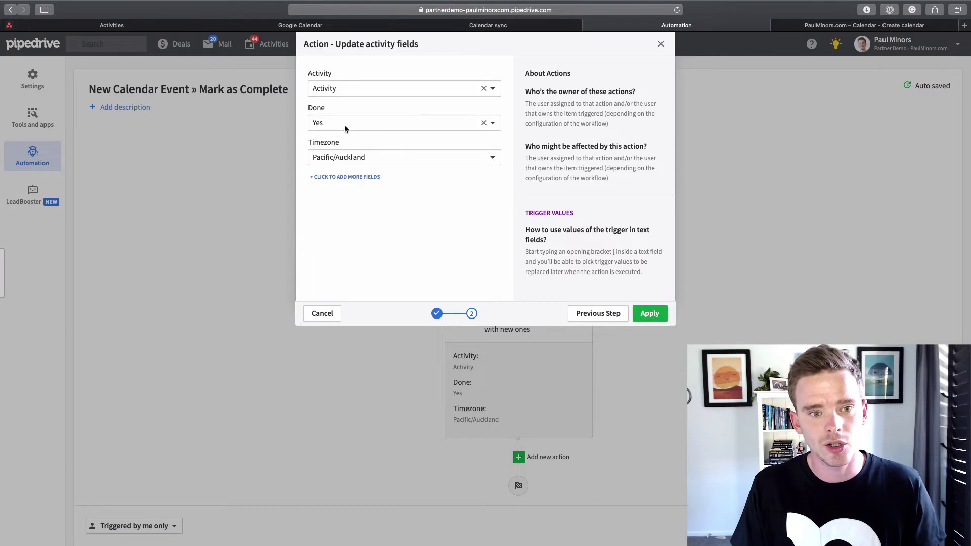
{"action": "left_click", "coordinate": [660, 44]}
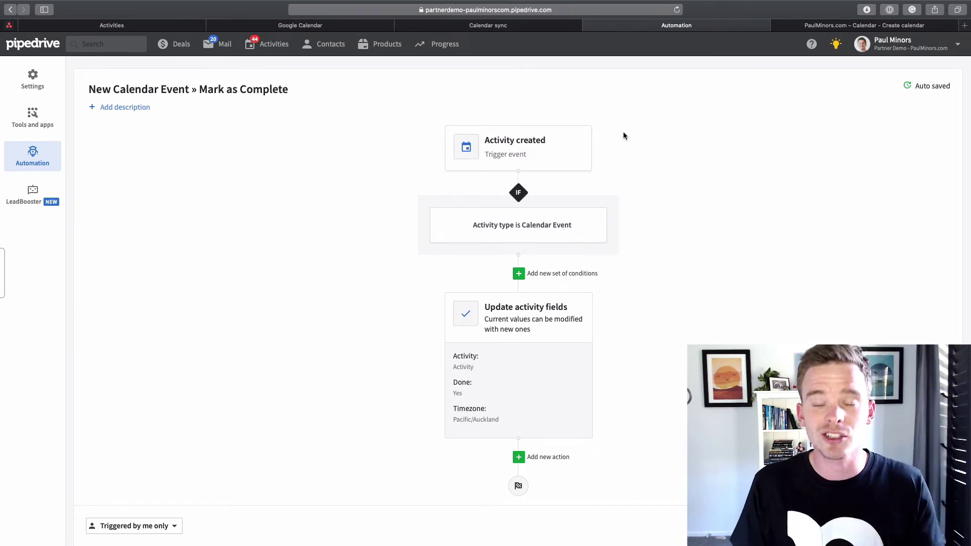
Step: Sync Call and Meeting but exclude Task, Competitor Analysis, Deadline and Email activities
{"action": "left_click", "coordinate": [454, 24]}
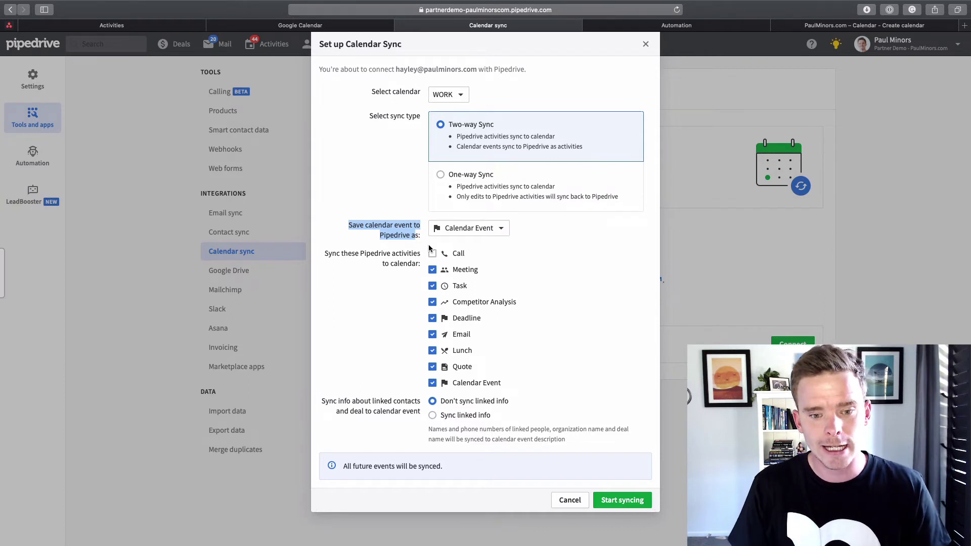
{"action": "left_click", "coordinate": [484, 271]}
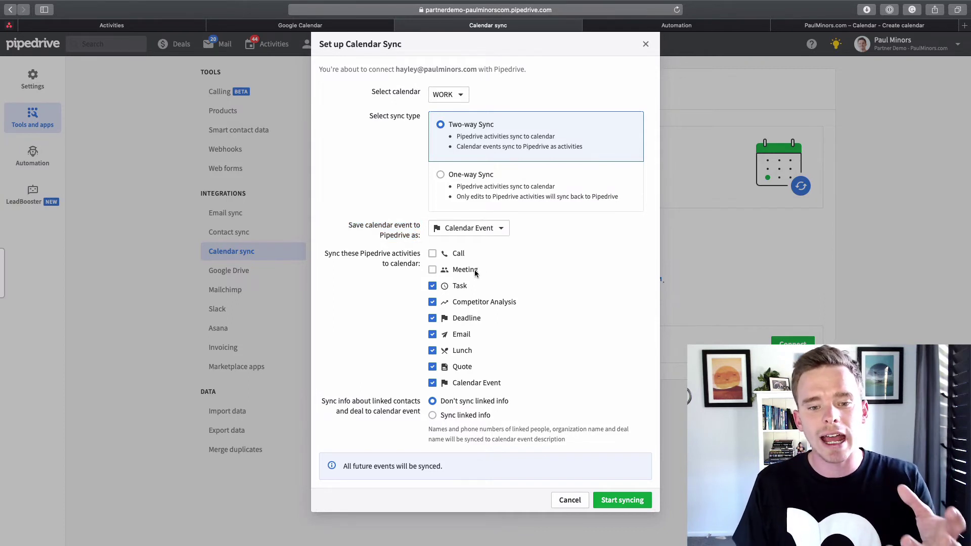
{"action": "left_click", "coordinate": [475, 272]}
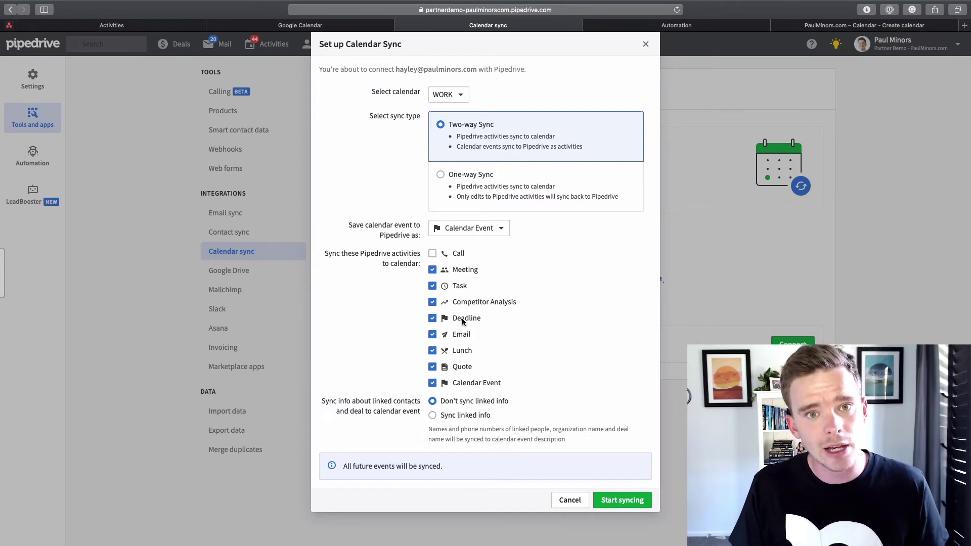
{"action": "left_click", "coordinate": [459, 255]}
{"action": "left_click", "coordinate": [458, 287]}
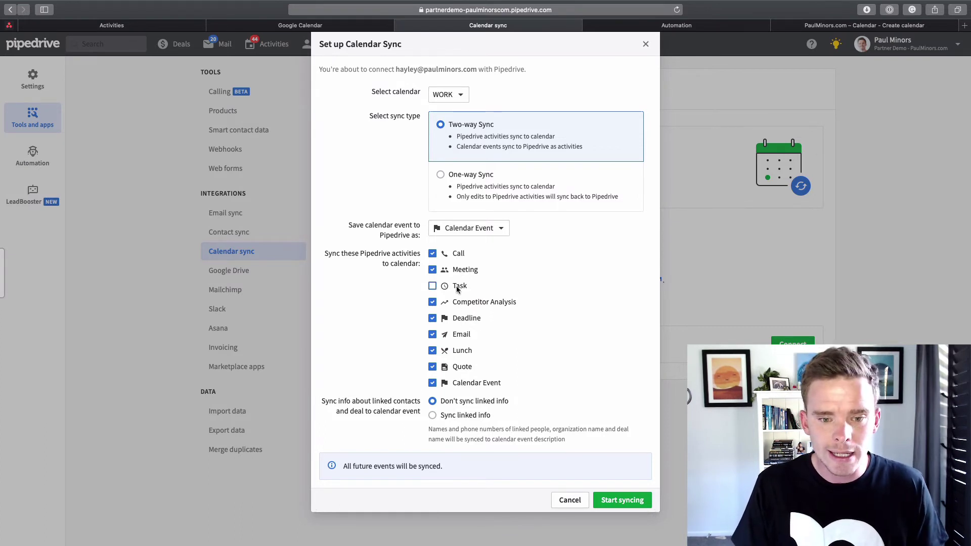
{"action": "left_click", "coordinate": [432, 302]}
{"action": "left_click", "coordinate": [433, 318]}
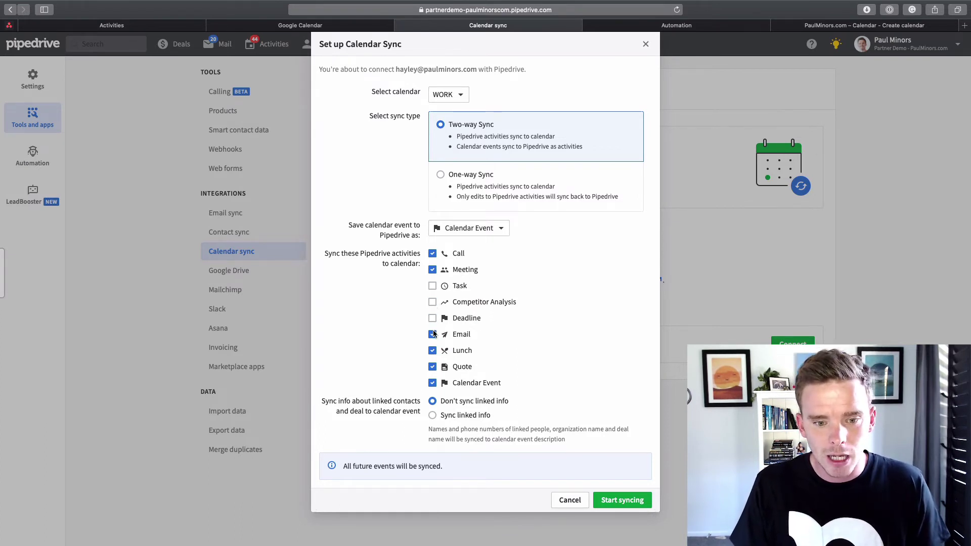
{"action": "left_click", "coordinate": [432, 334]}
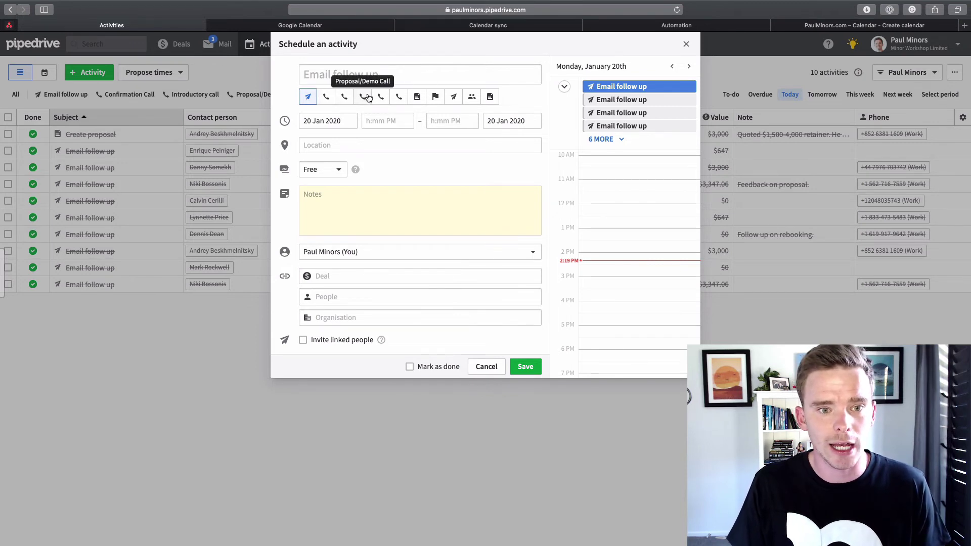
Step: Make the new activity a Call on 21 Jan 2020 from 4:00 PM to 4:30 PM
{"action": "left_click", "coordinate": [383, 98]}
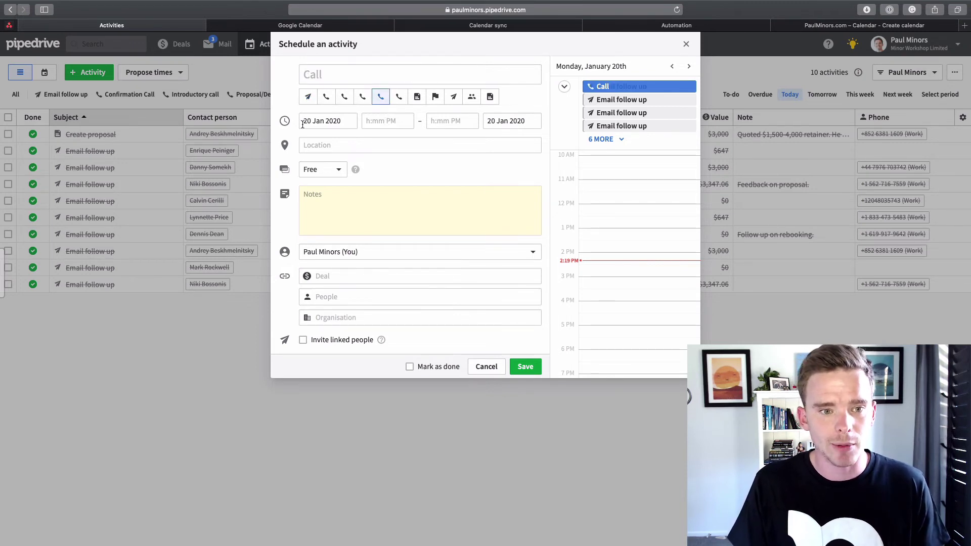
{"action": "left_click", "coordinate": [349, 122]}
{"action": "left_click", "coordinate": [329, 235]}
{"action": "left_click", "coordinate": [387, 121]}
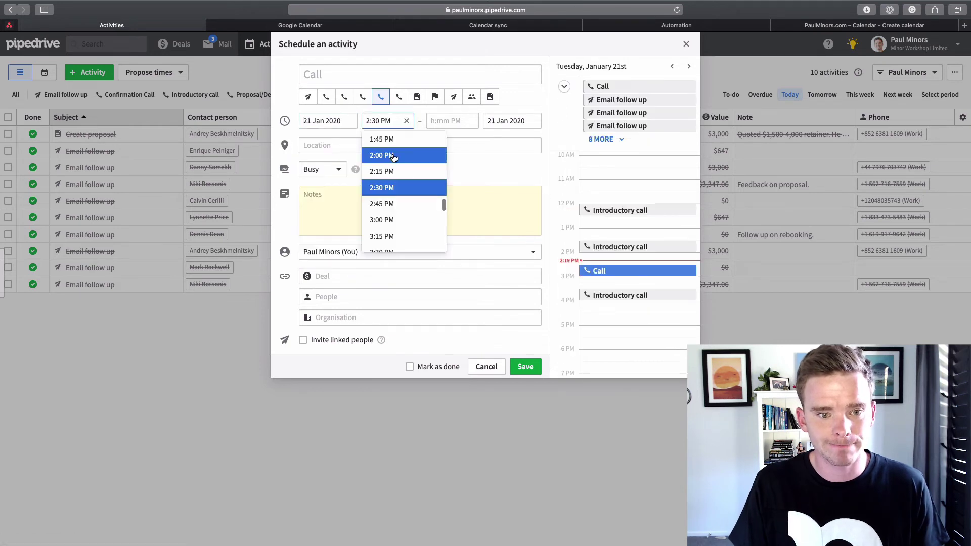
{"action": "scroll", "coordinate": [399, 196], "scroll_direction": "down", "scroll_amount": 3}
{"action": "left_click", "coordinate": [397, 174]}
{"action": "left_click", "coordinate": [451, 122]}
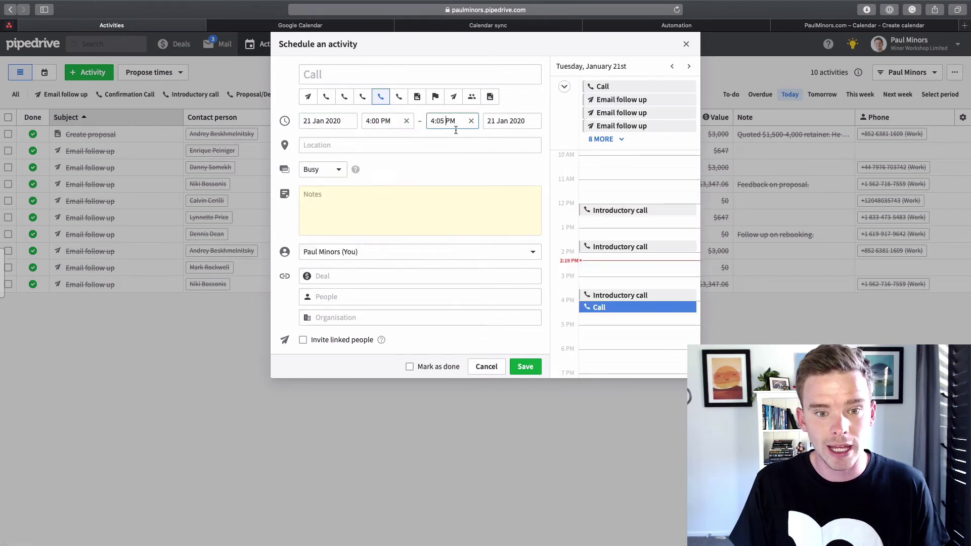
{"action": "left_click", "coordinate": [447, 191]}
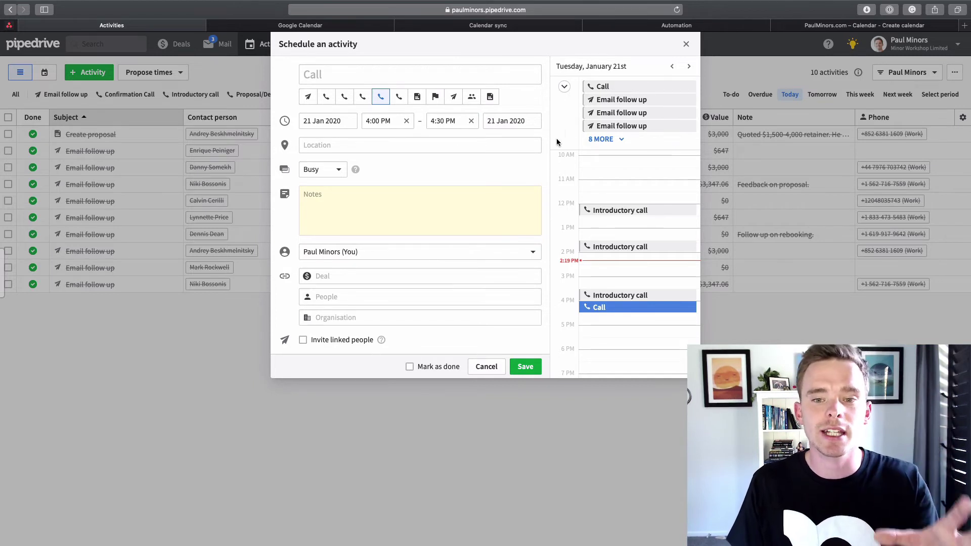
Step: Start entering the call's location and check what the Busy status means
{"action": "scroll", "coordinate": [659, 257], "scroll_direction": "down", "scroll_amount": 3}
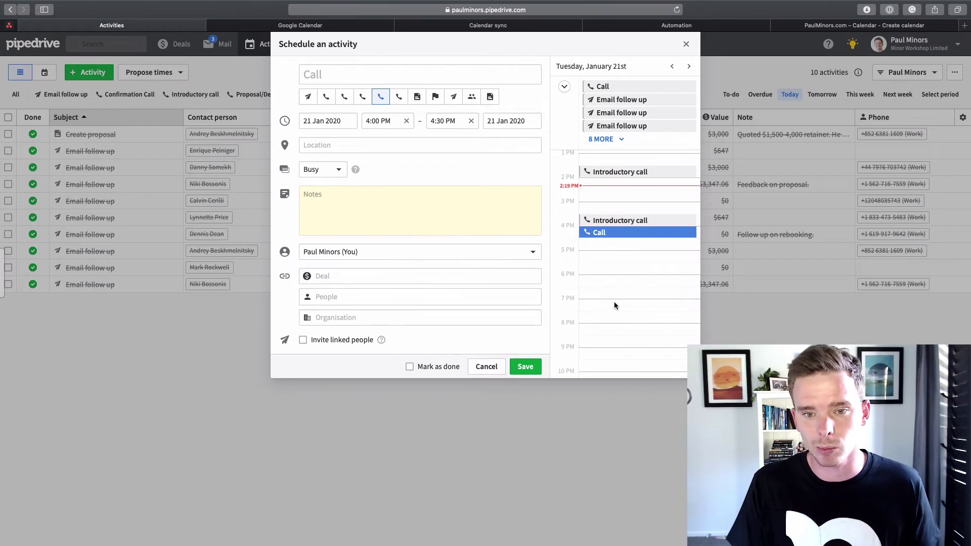
{"action": "left_click", "coordinate": [357, 151]}
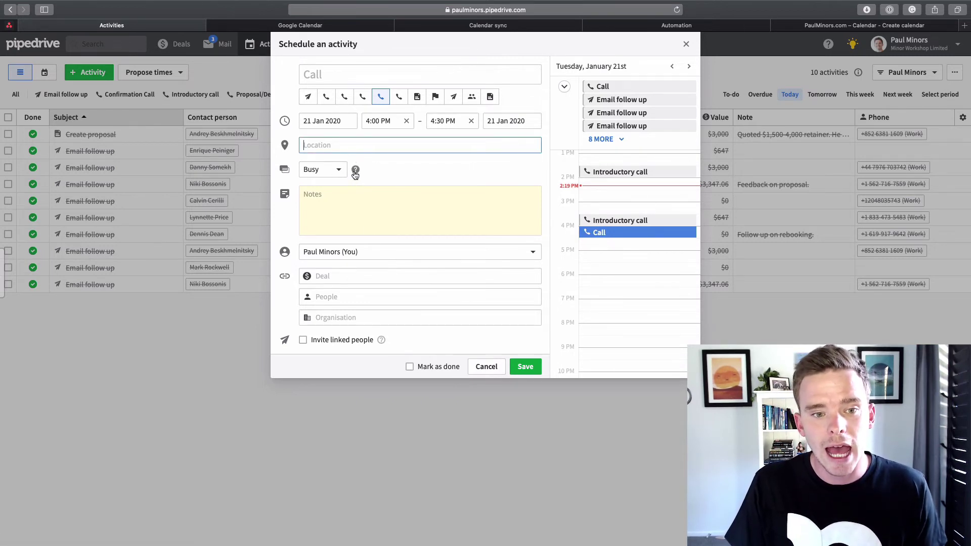
{"action": "left_click", "coordinate": [355, 172]}
{"action": "mouse_move", "coordinate": [355, 173]}
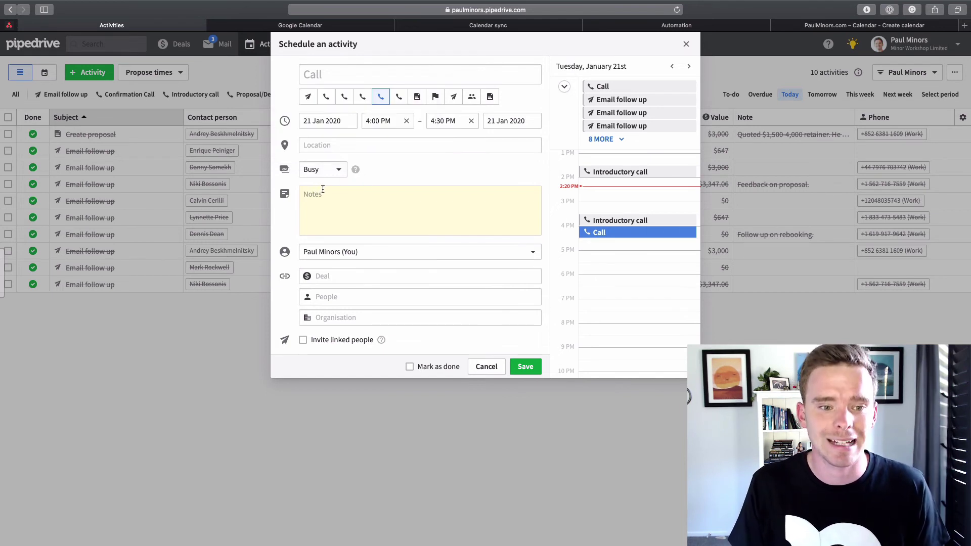
Step: Link the call to the contact found by name and turn on invites to linked people
{"action": "left_click", "coordinate": [379, 207]}
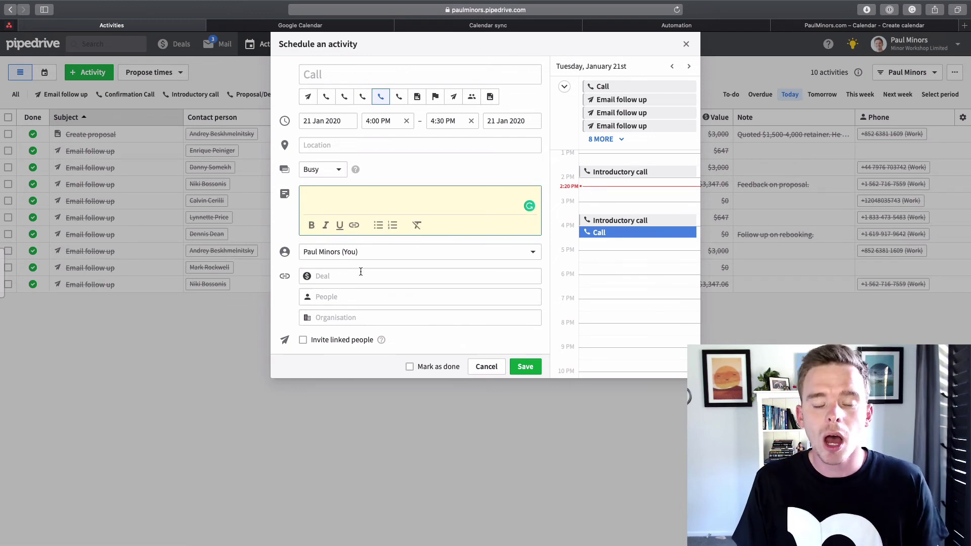
{"action": "left_click", "coordinate": [338, 279]}
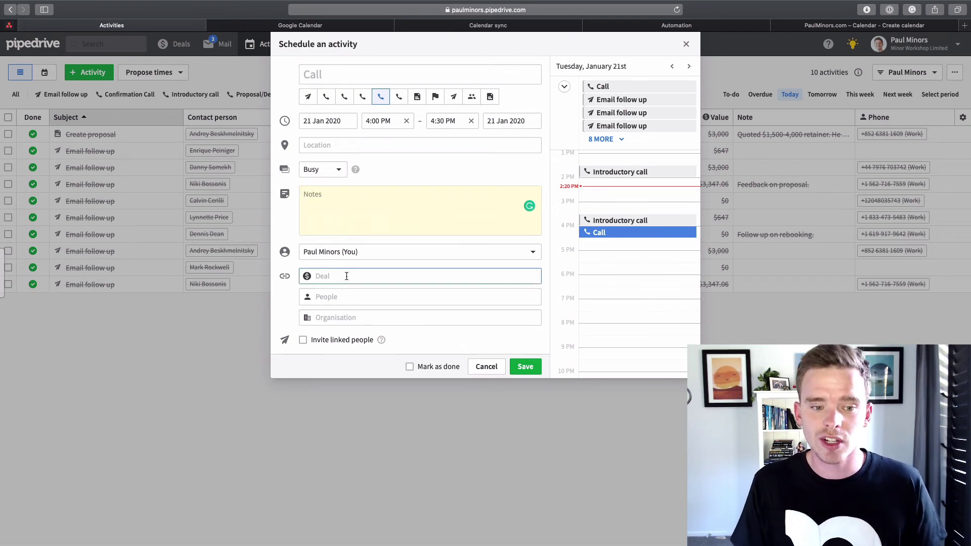
{"action": "left_click", "coordinate": [347, 297]}
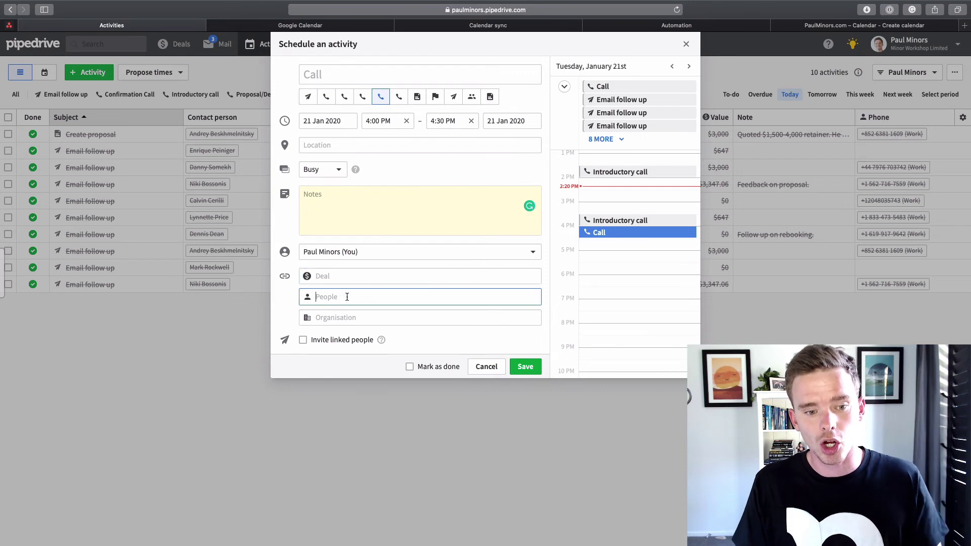
{"action": "left_click", "coordinate": [349, 317]}
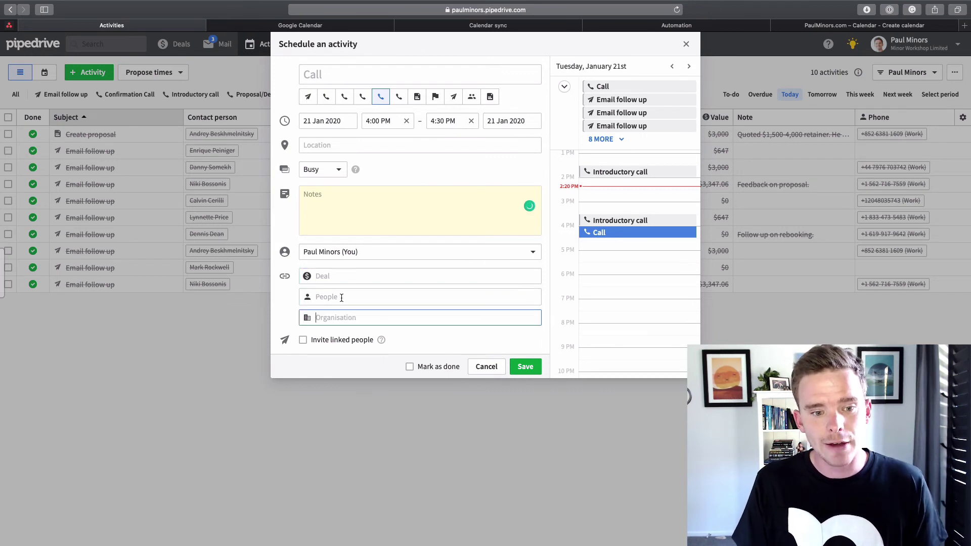
{"action": "left_click", "coordinate": [343, 297]}
{"action": "type", "text": "hayley"}
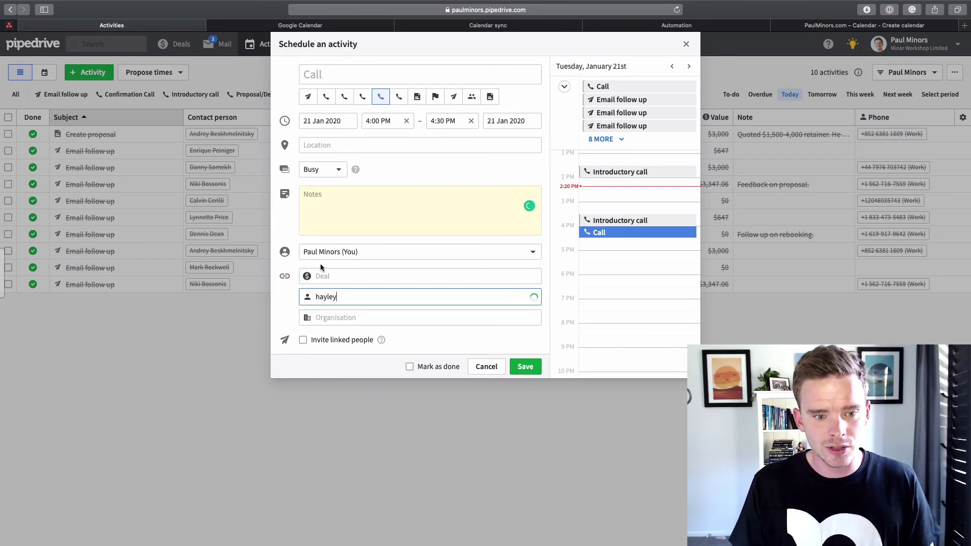
{"action": "left_click", "coordinate": [335, 336]}
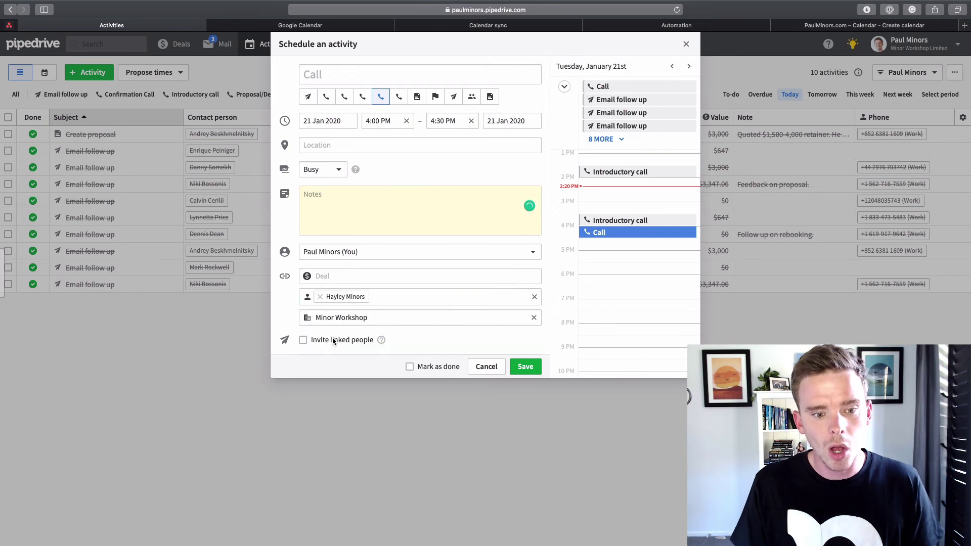
{"action": "left_click", "coordinate": [330, 339]}
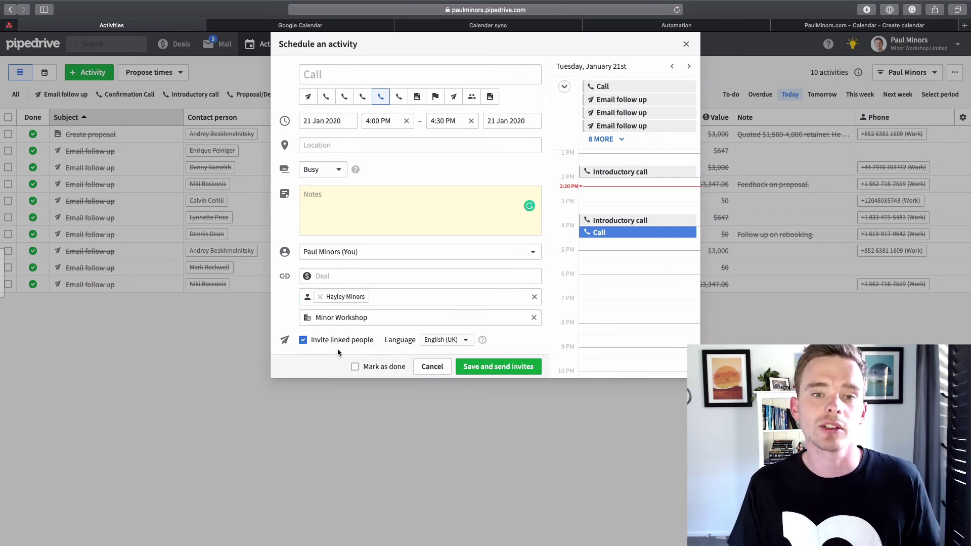